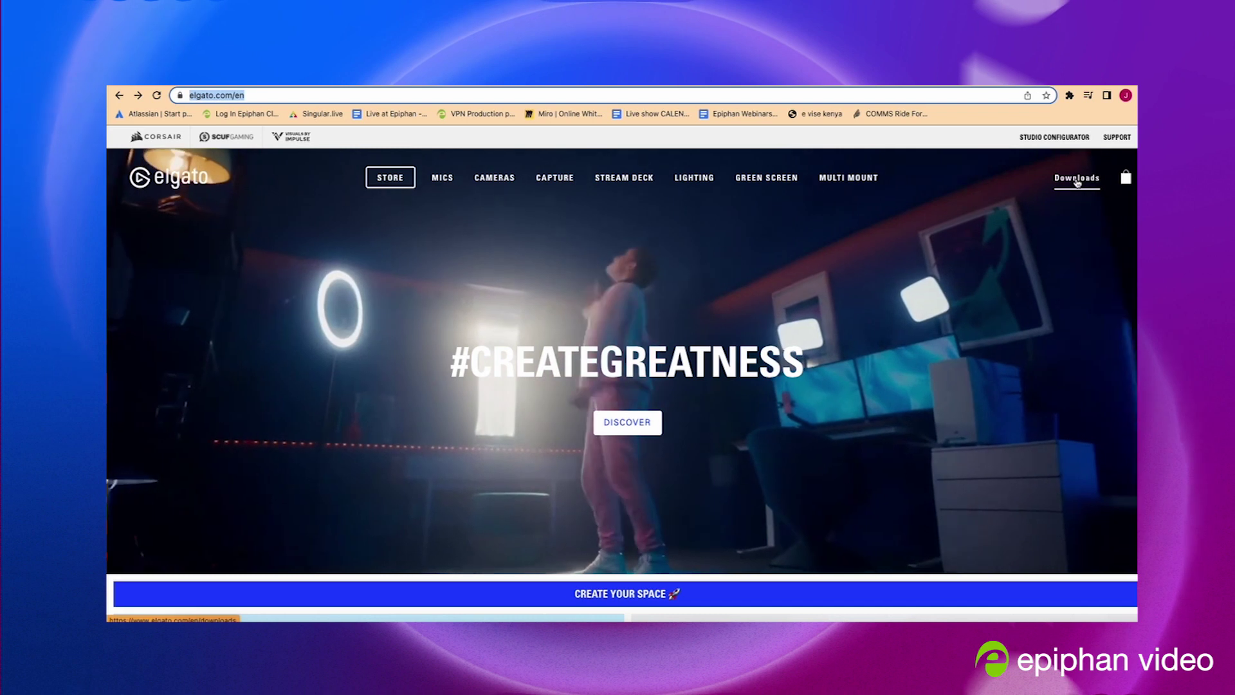
Step: On Elgato's downloads page, choose Stream Deck for Mac and download the 5.2.1 installer
left_click(1077, 182)
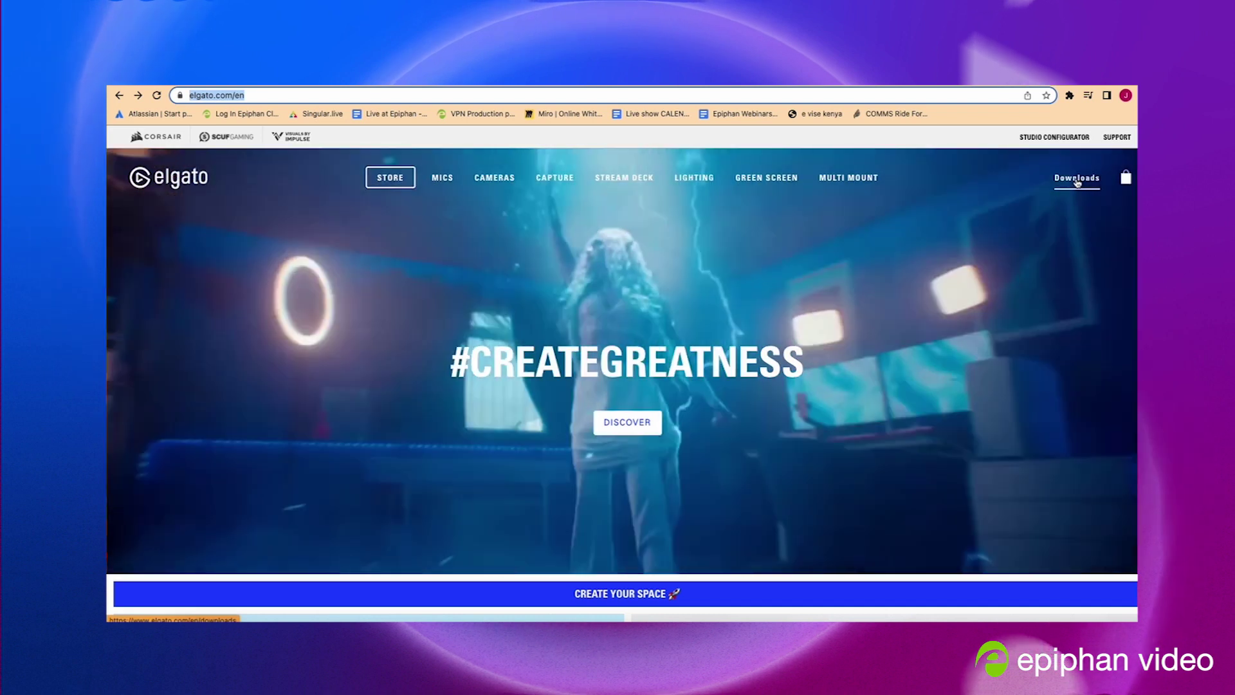
scroll(643, 386, "down", 3)
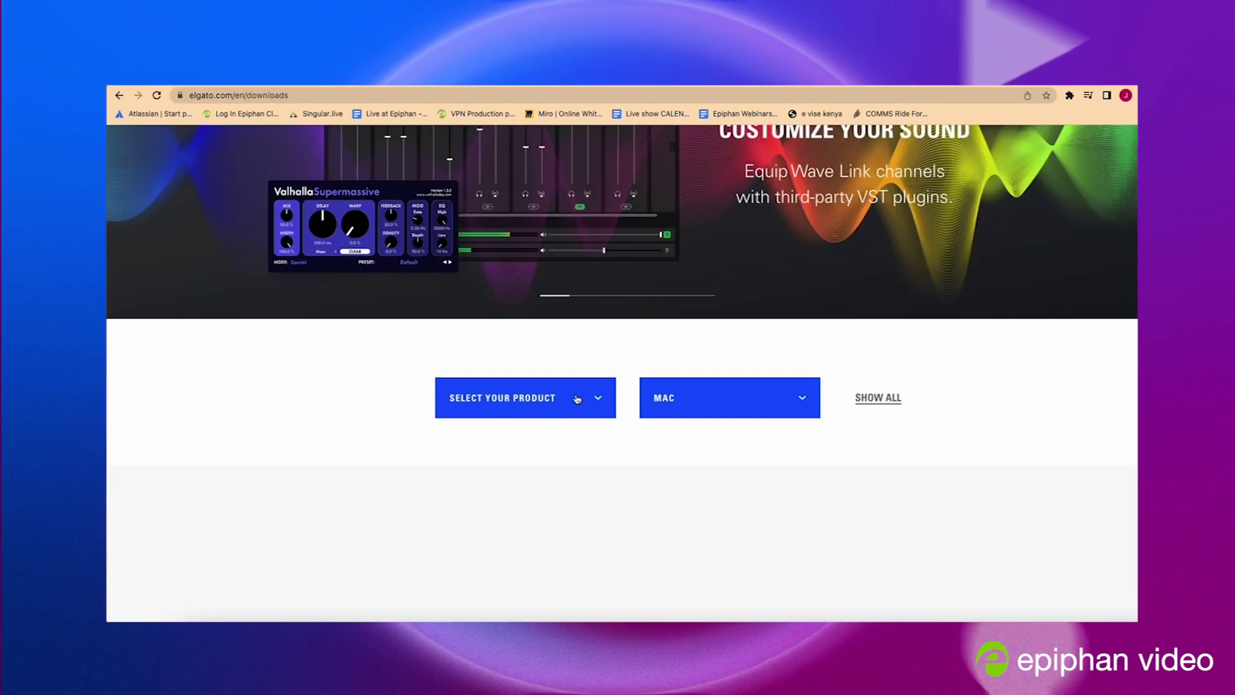
left_click(579, 397)
scroll(576, 473, "down", 8)
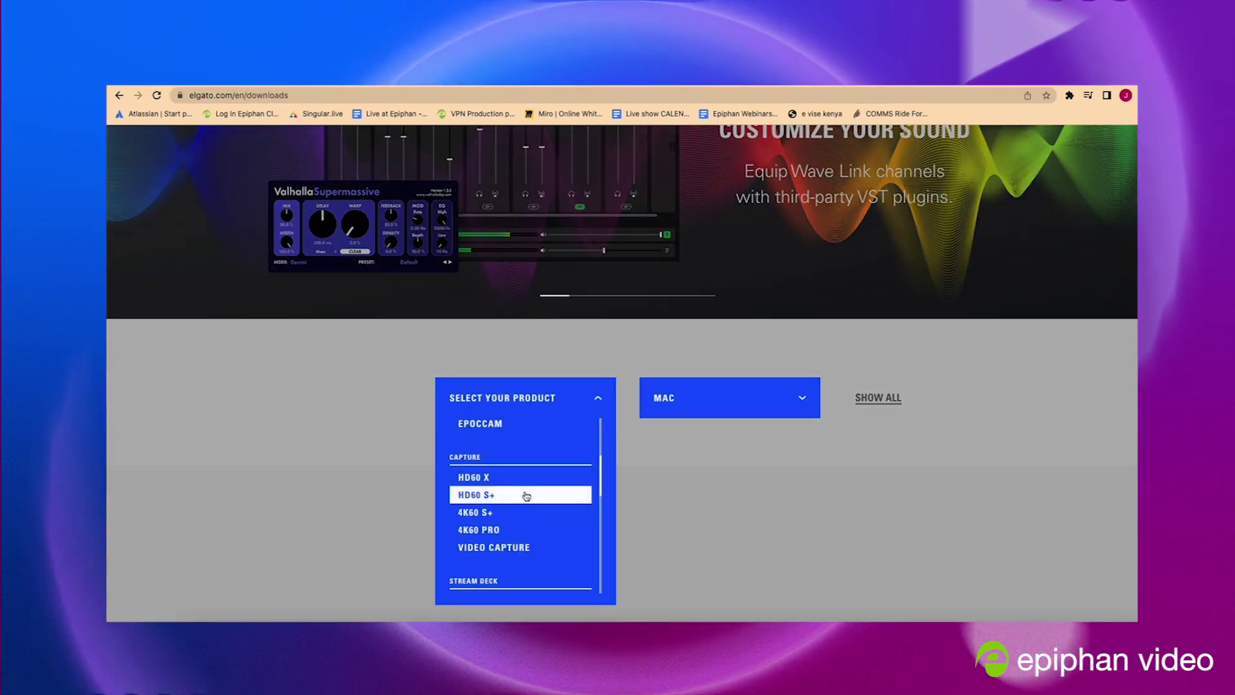
scroll(525, 491, "up", 3)
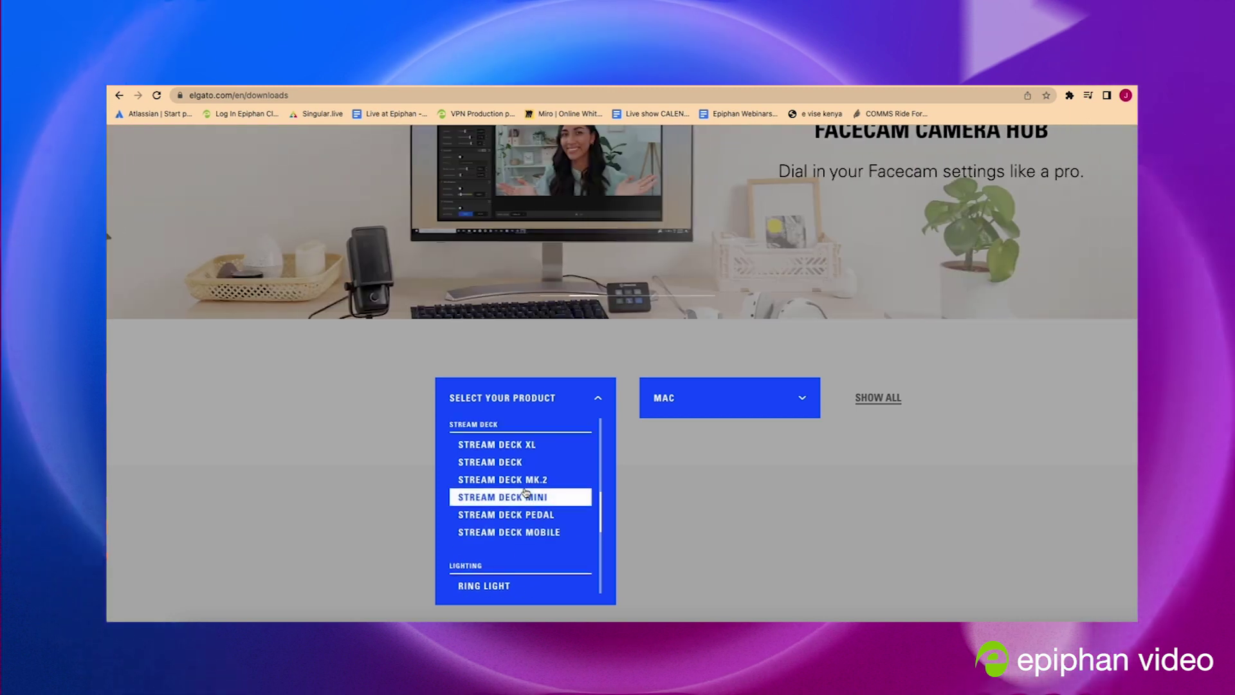
left_click(494, 461)
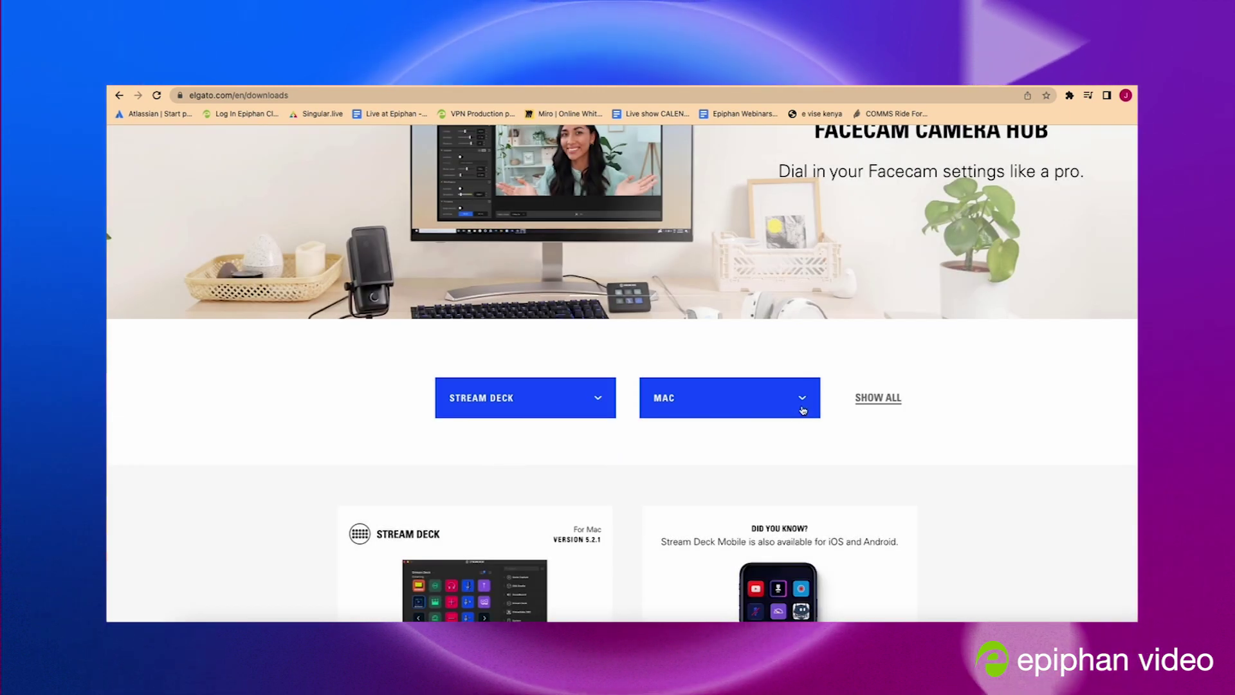
left_click(804, 400)
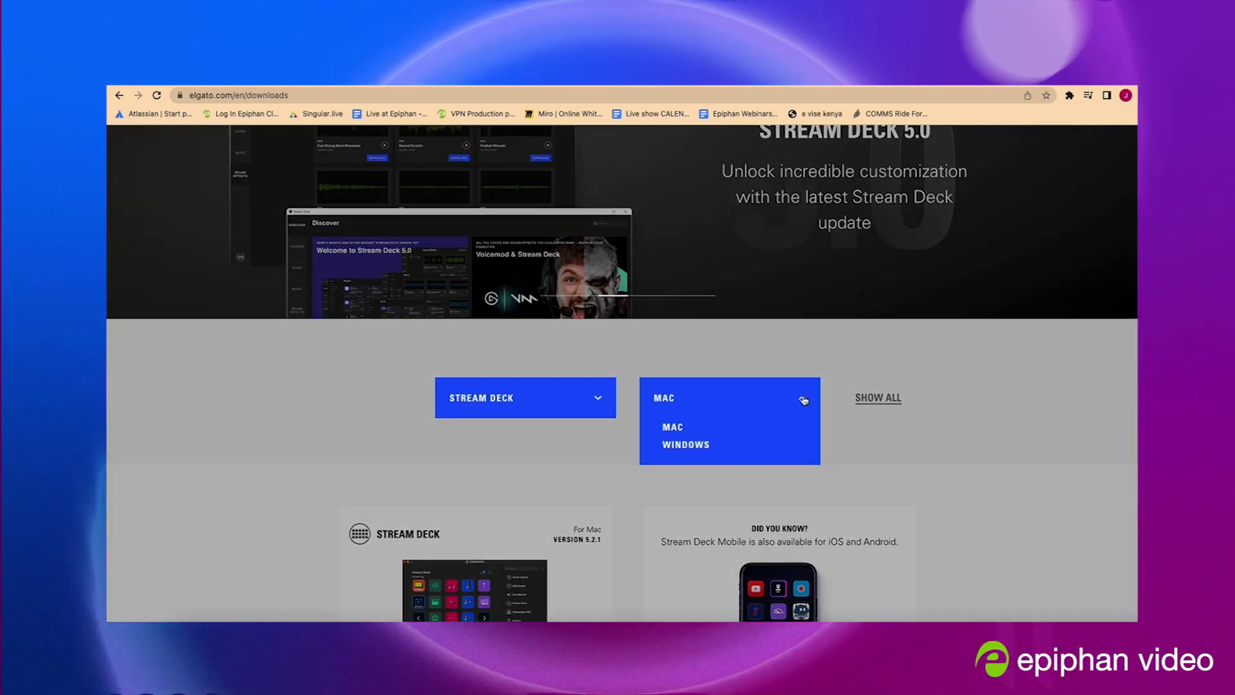
left_click(804, 400)
scroll(609, 394, "down", 4)
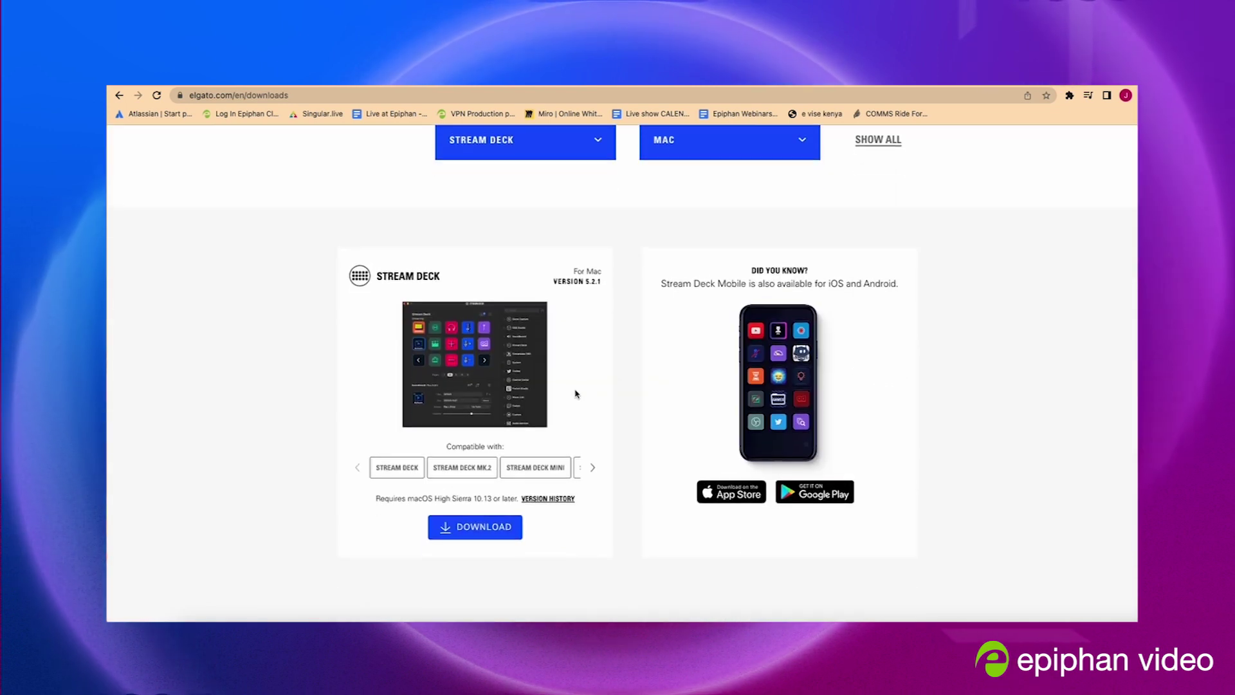
left_click(474, 522)
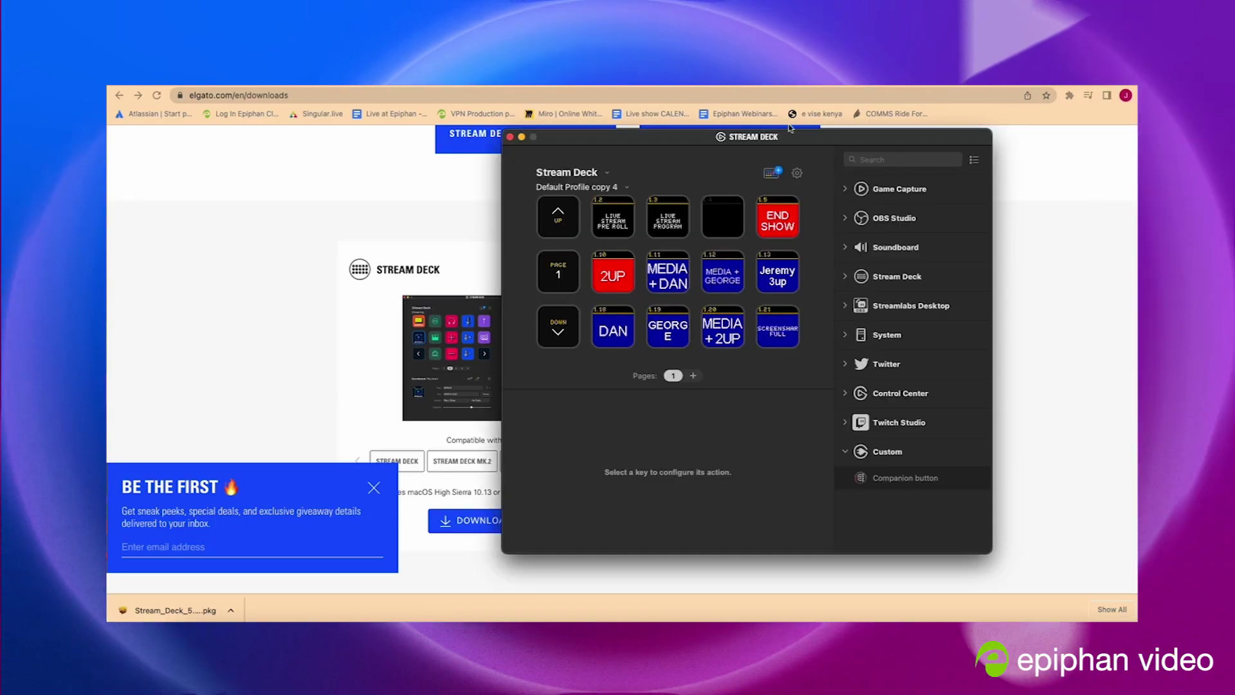
Step: Move the Stream Deck window left and search its Store for 'companion'
left_click_drag(791, 130, 678, 133)
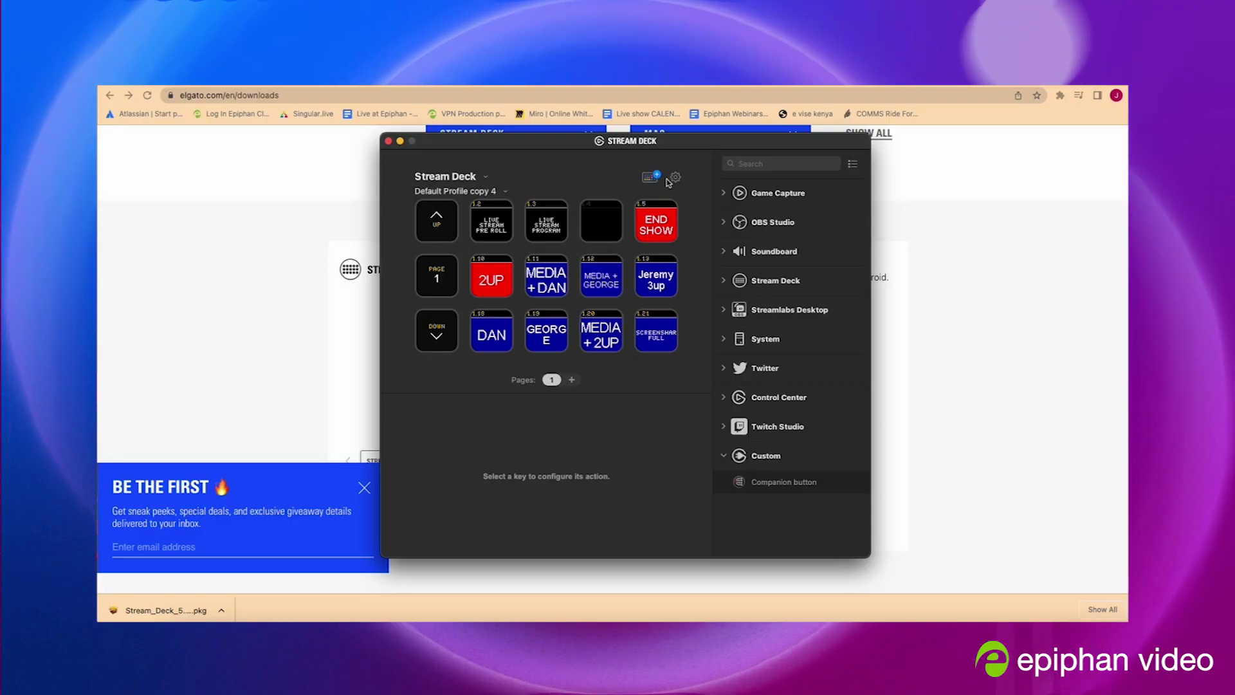
left_click(653, 178)
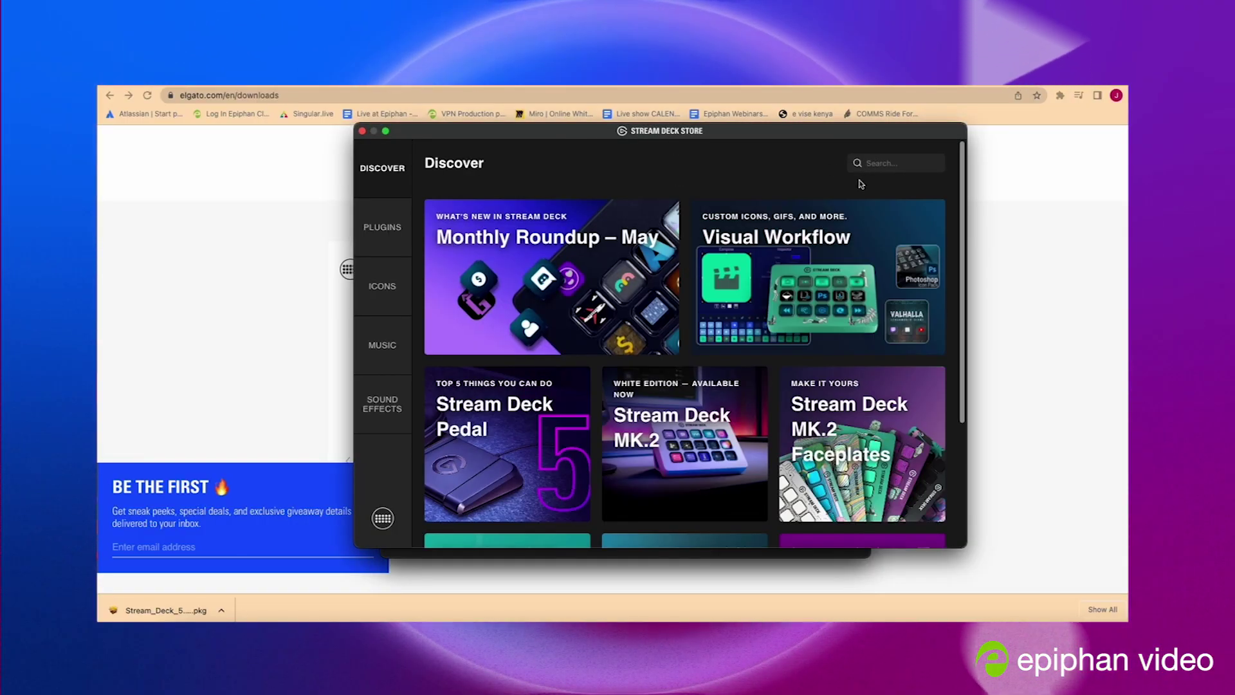
type("companion")
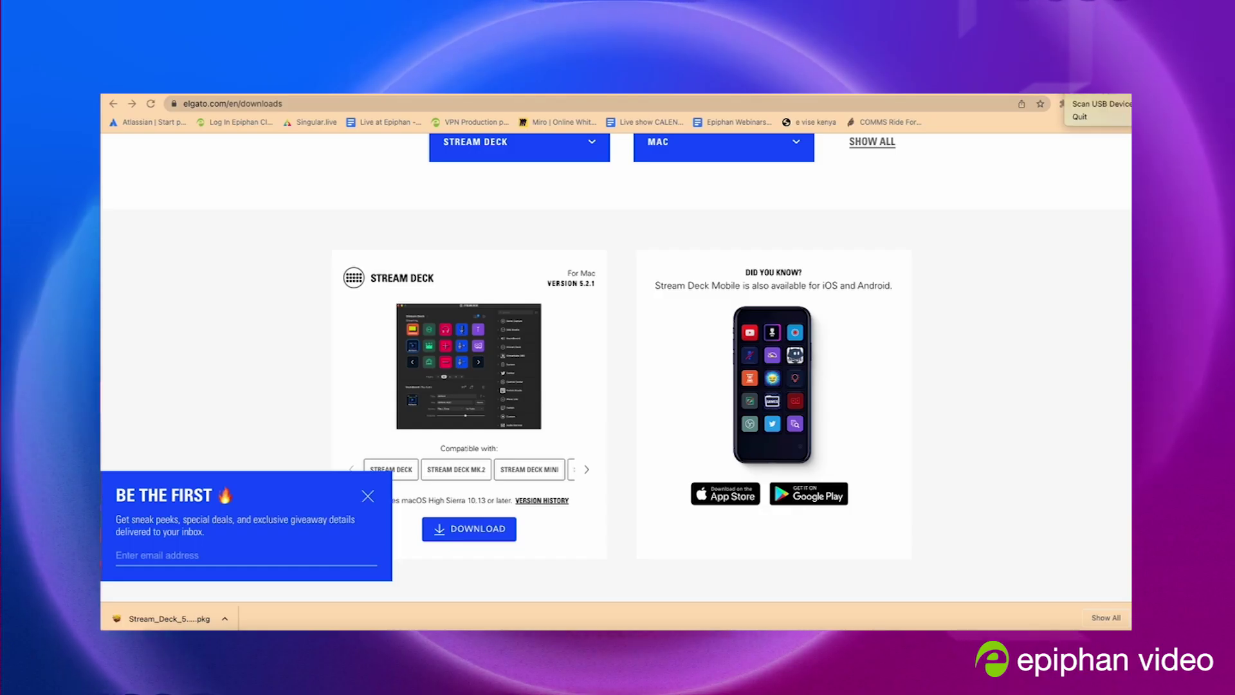
Step: Launch the Companion admin GUI from the tray menu, opening on the Connections tab
left_click(1093, 91)
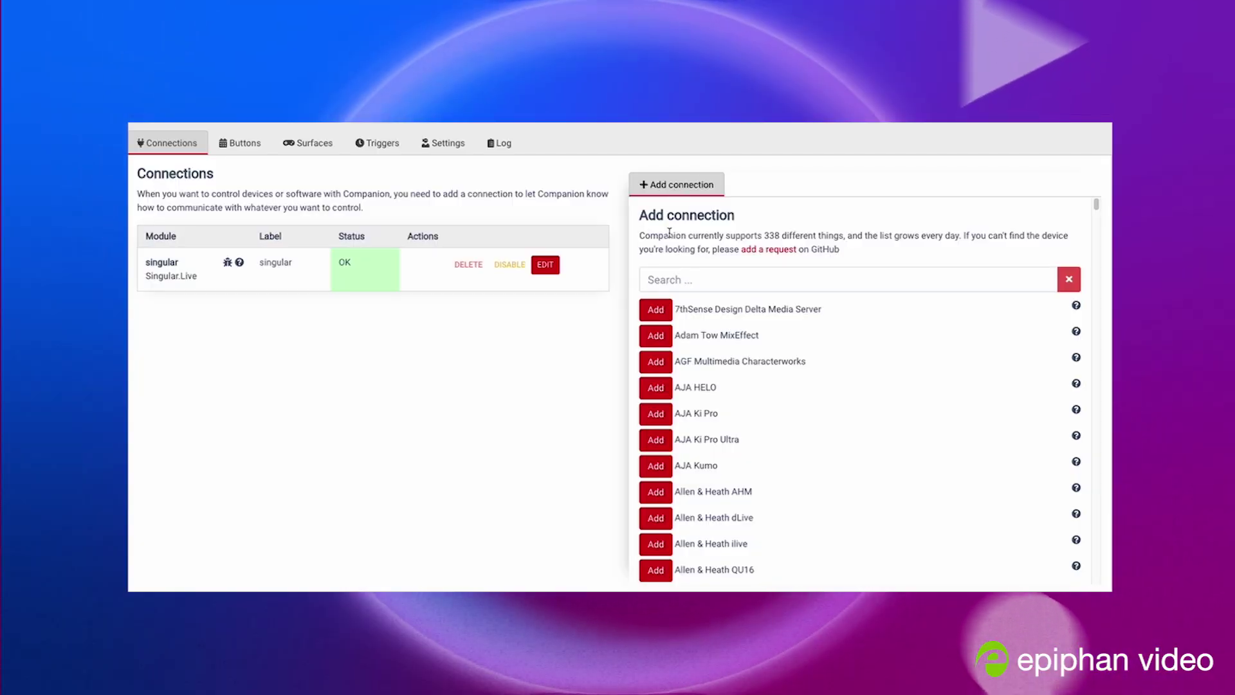
Step: Search the supported devices for 'pearl' and add an Epiphan Pearl connection
left_click(668, 279)
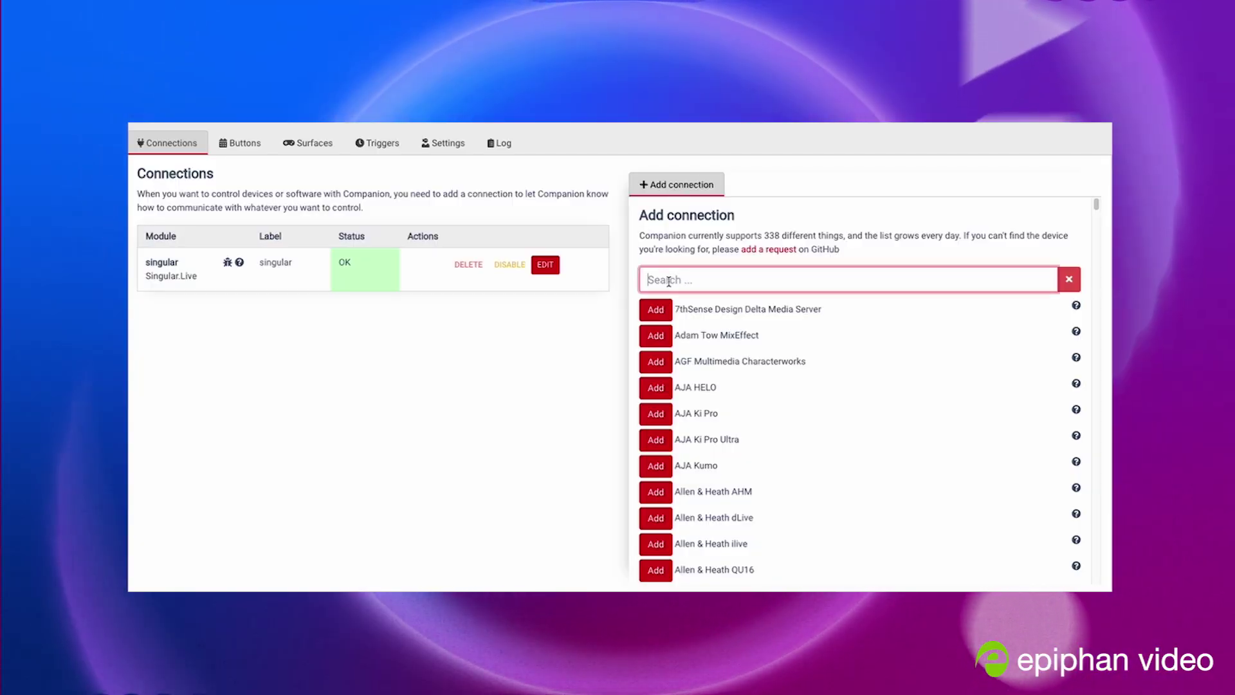
type("pearl")
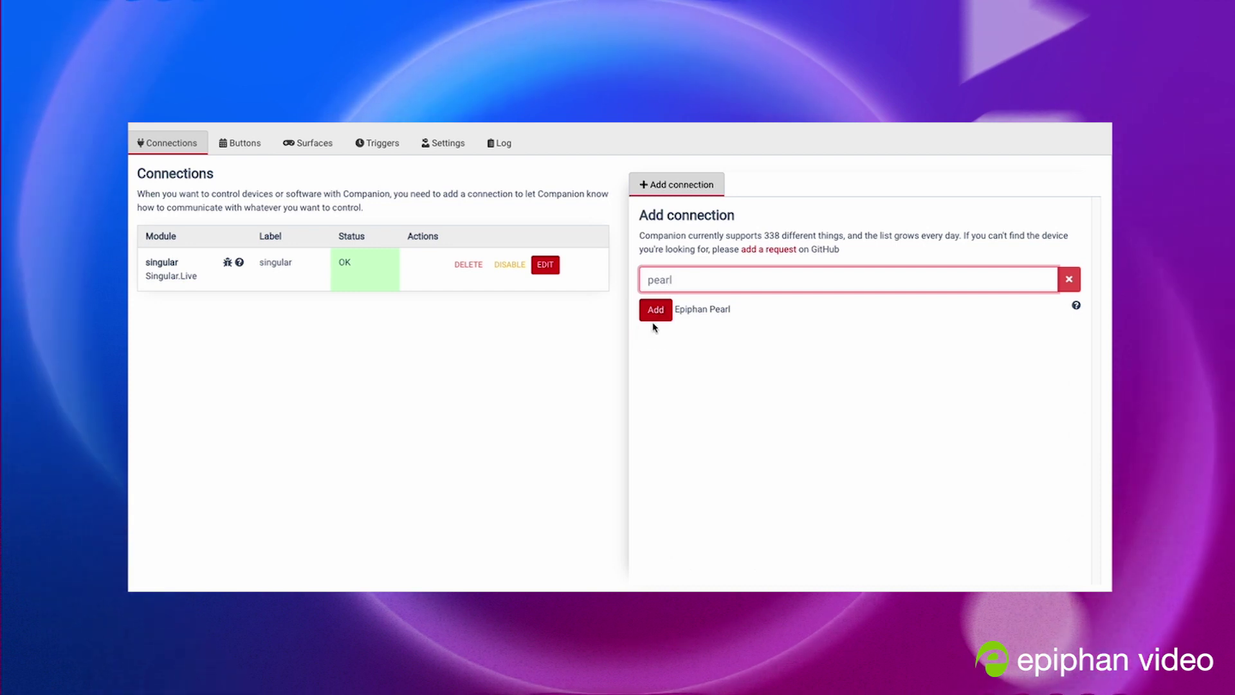
left_click(656, 310)
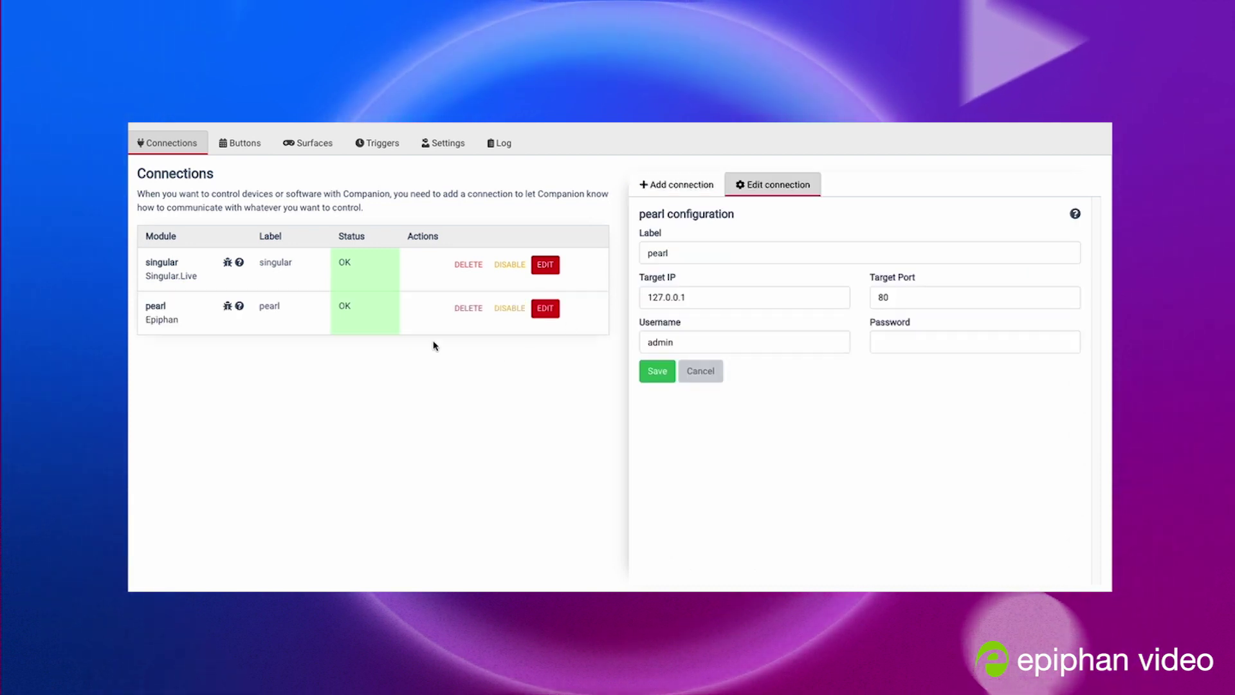
Step: Replace the Pearl connection's Target IP and enter its login, then view Surfaces
triple_click(708, 298)
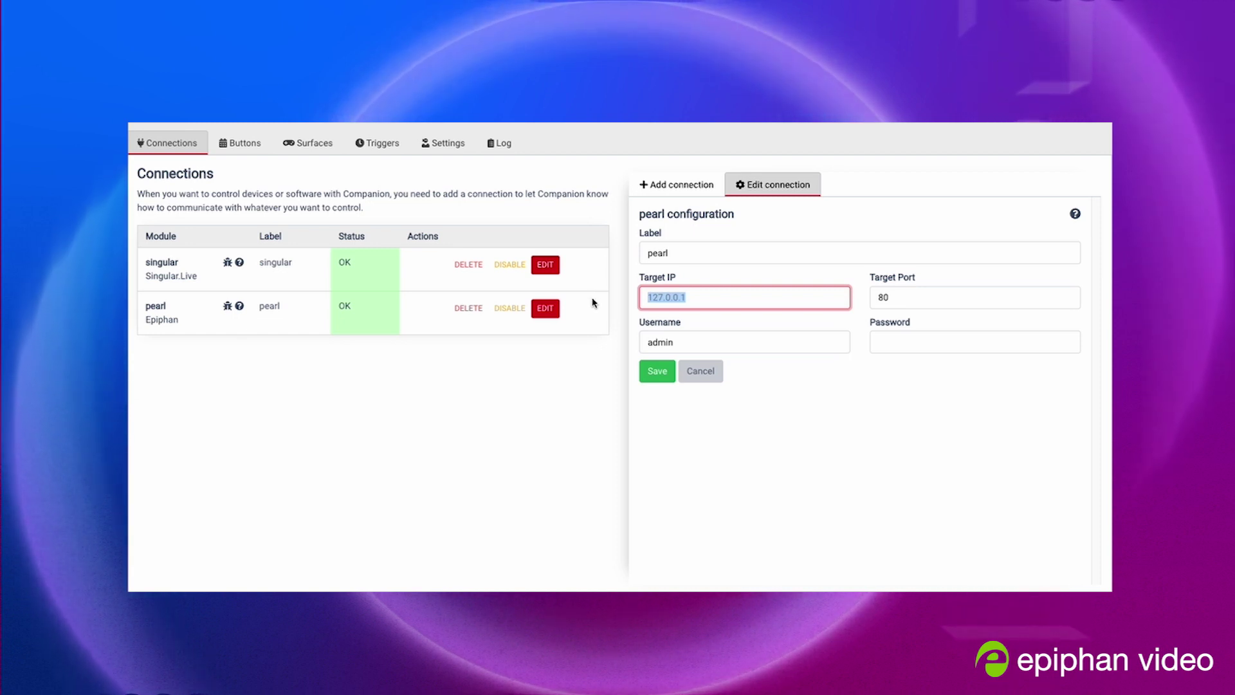
key("Tab")
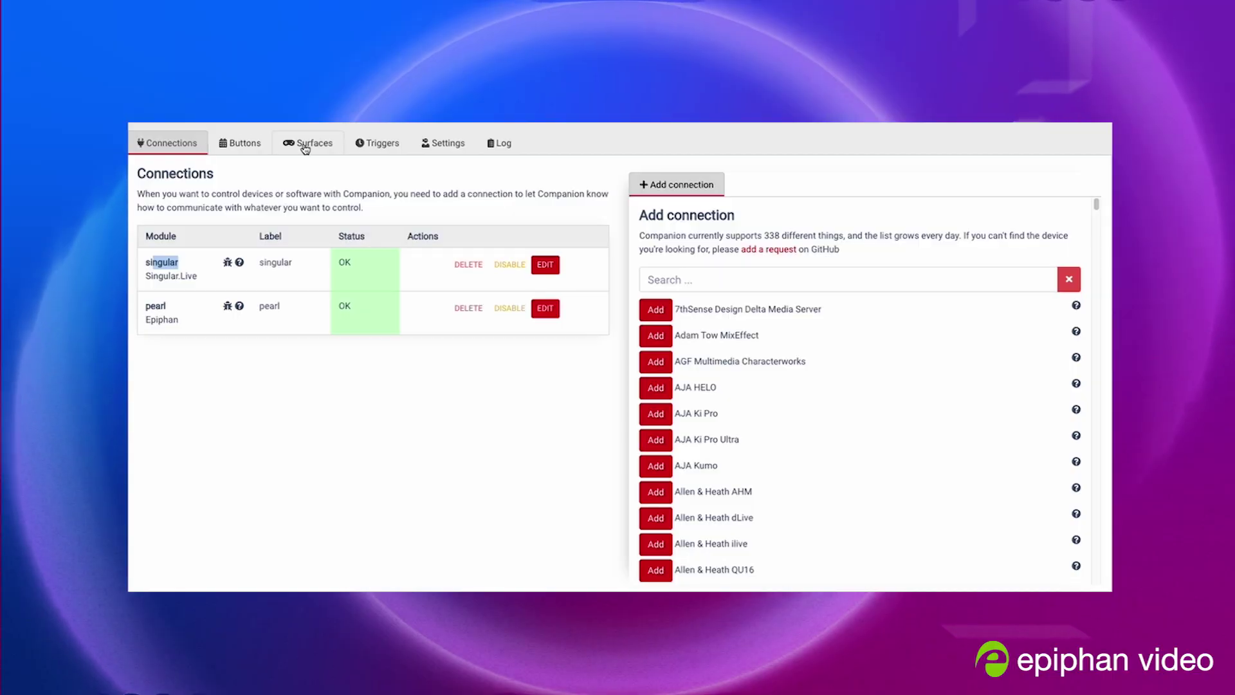
left_click(307, 144)
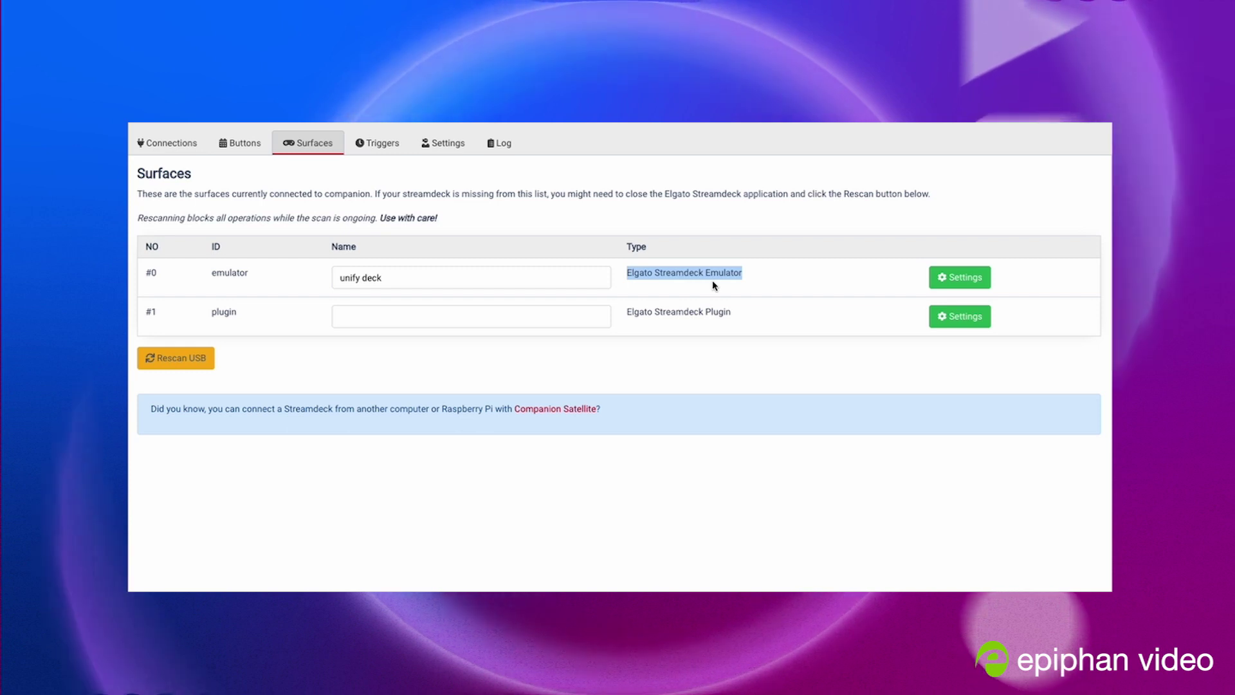
Step: Switch to the Buttons page showing page 1 and the Epiphan:Pearl (pearl) presets
left_click(250, 148)
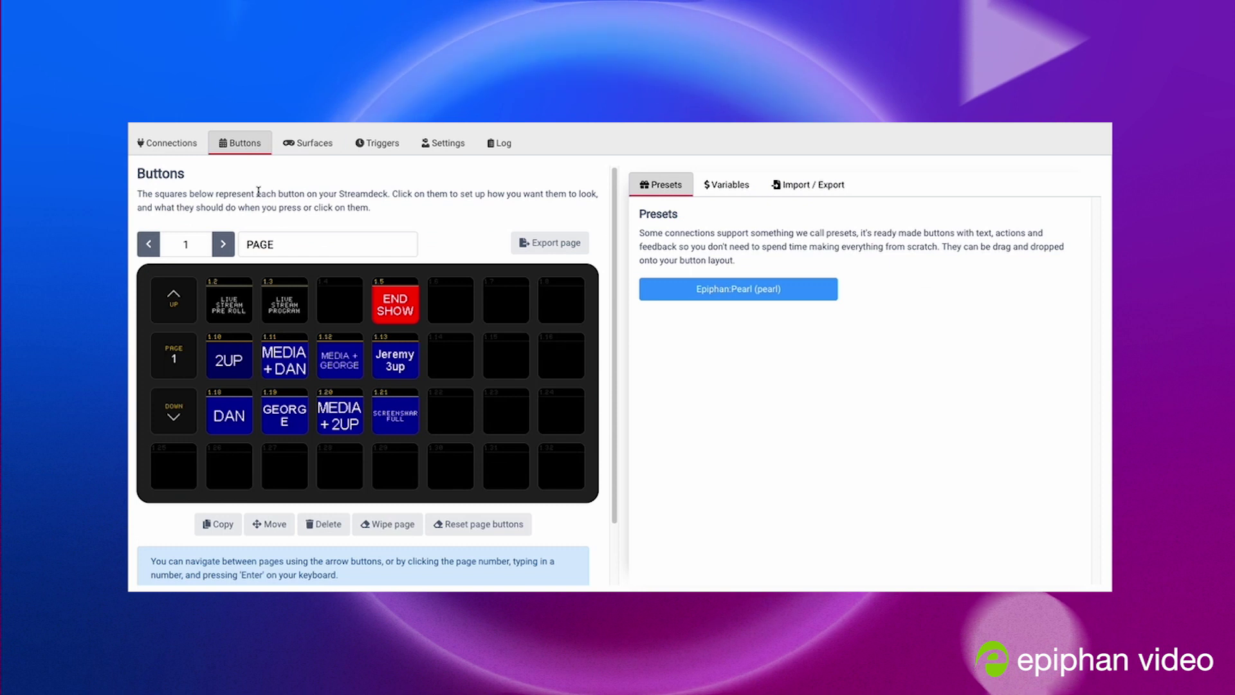
Step: Advance to empty button page 8 and show the Epiphan:Pearl Channels presets
left_click(223, 244)
left_click(223, 244)
left_click(223, 245)
left_click(223, 245)
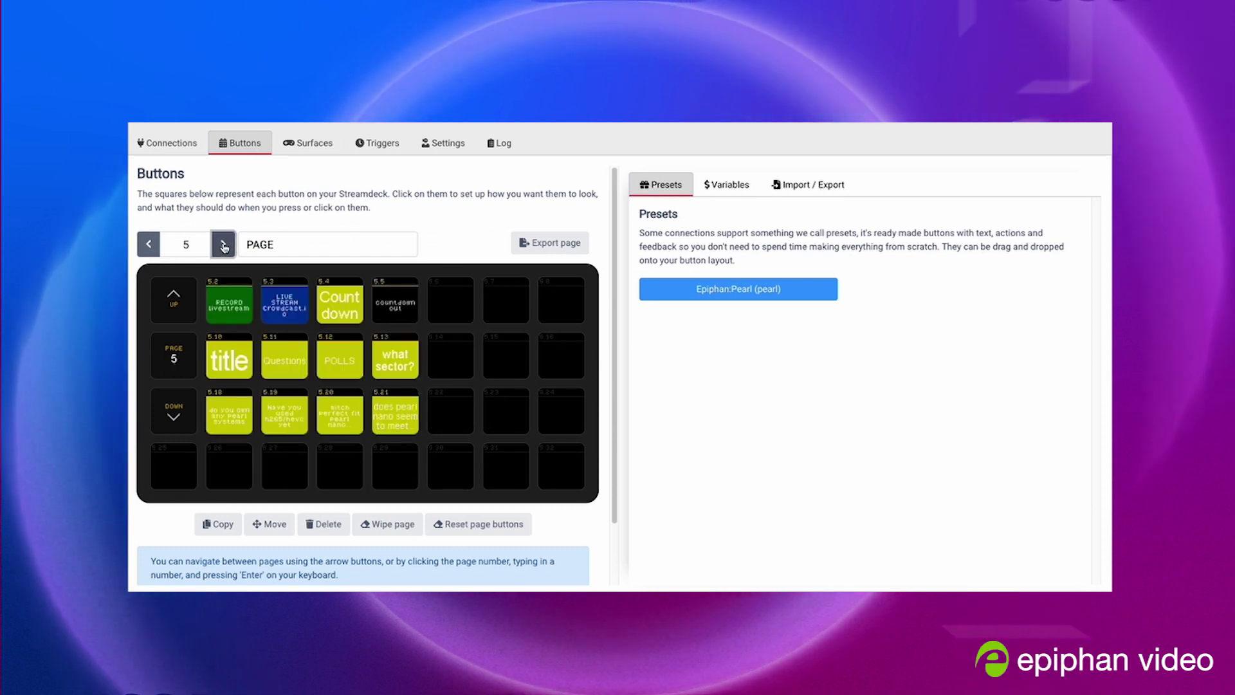
left_click(223, 245)
left_click(223, 245)
left_click(223, 246)
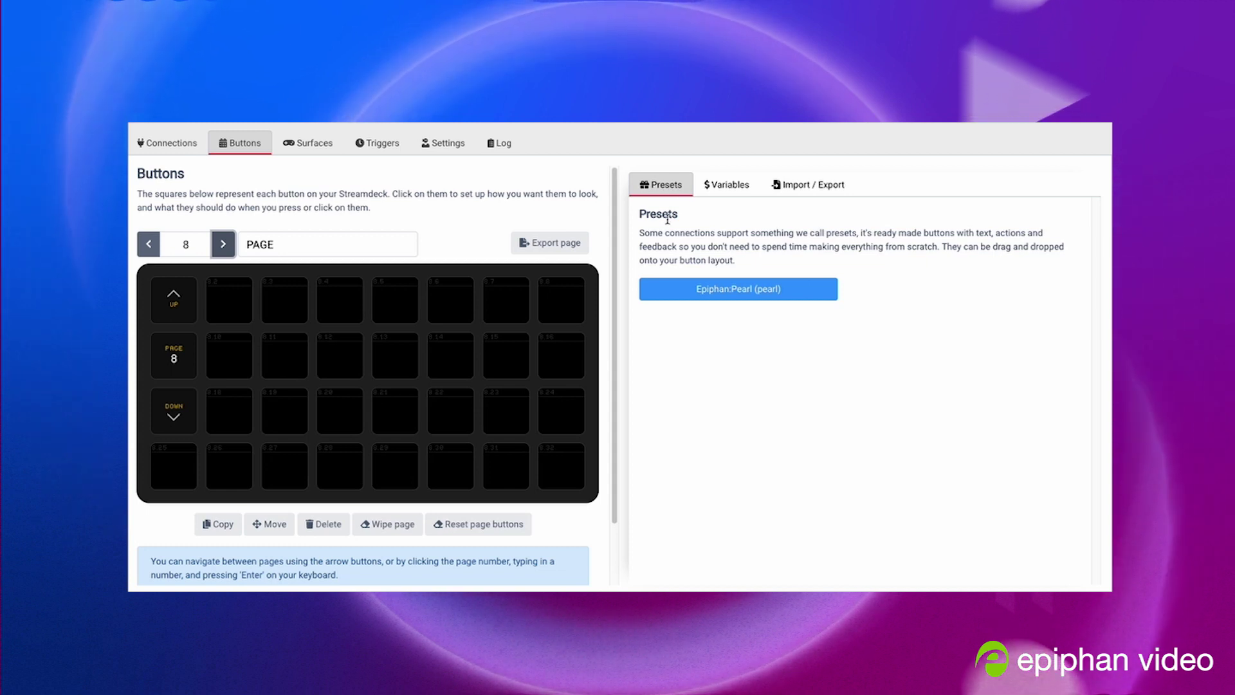
left_click(753, 293)
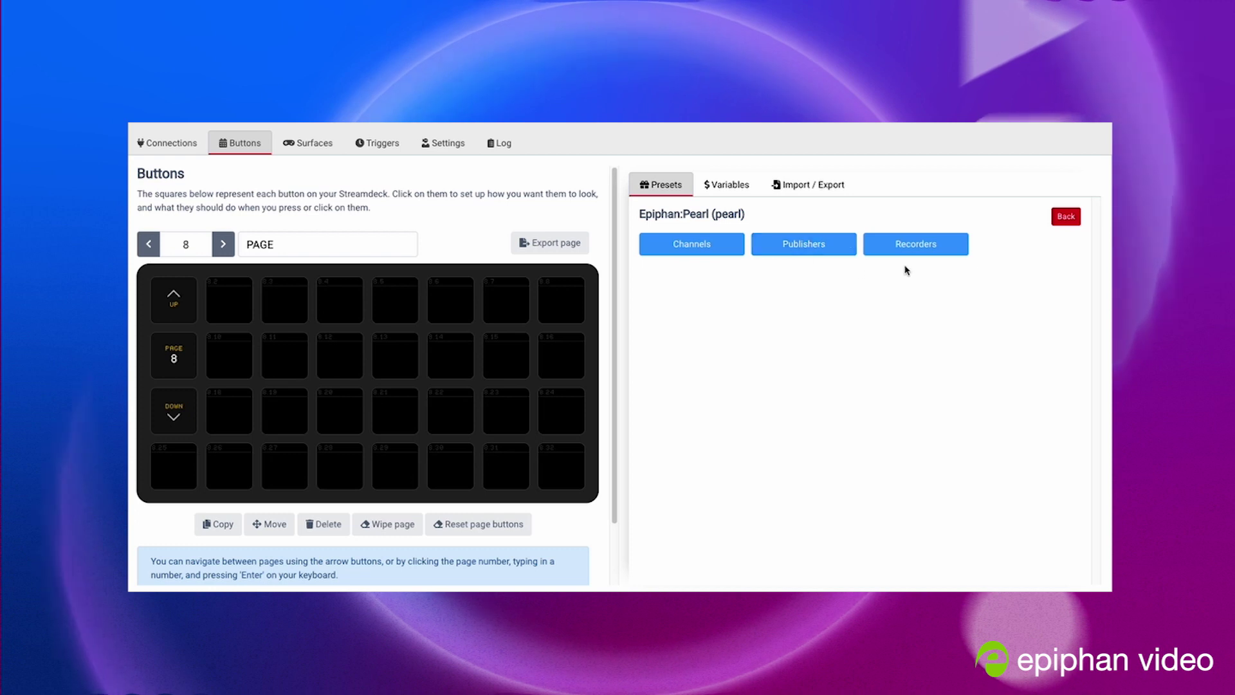
left_click(708, 247)
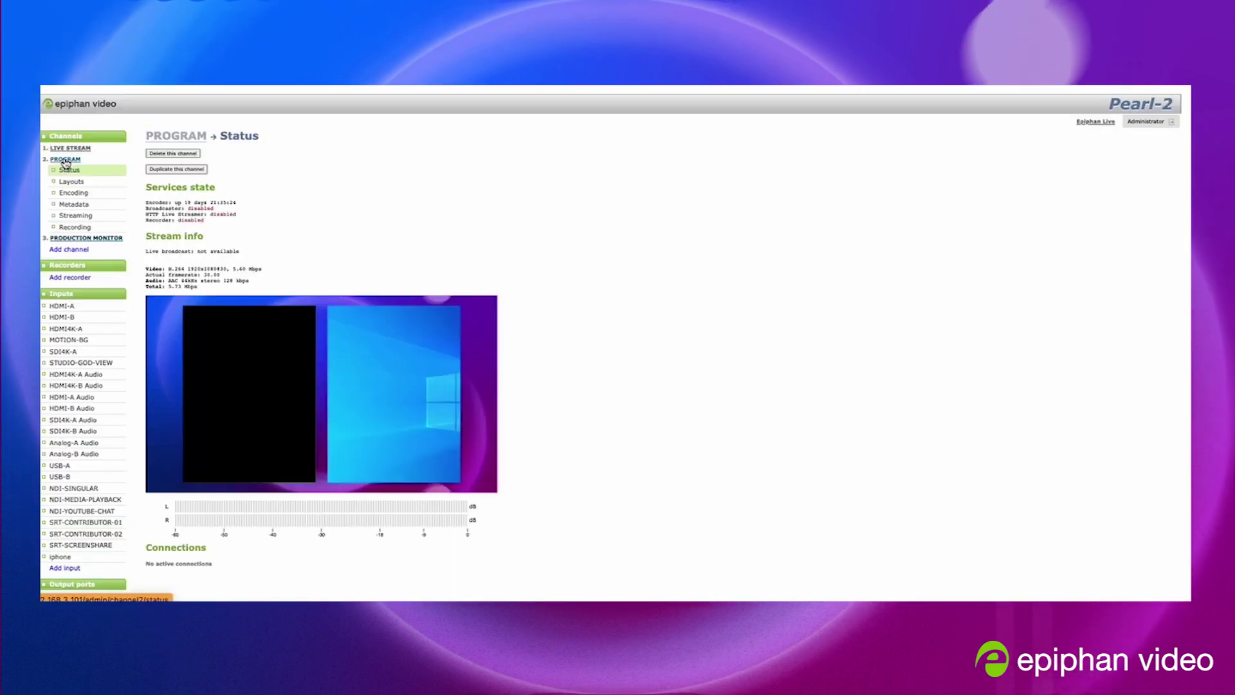
Step: Open the Layouts list under the PROGRAM channel in the Pearl admin sidebar
left_click(76, 184)
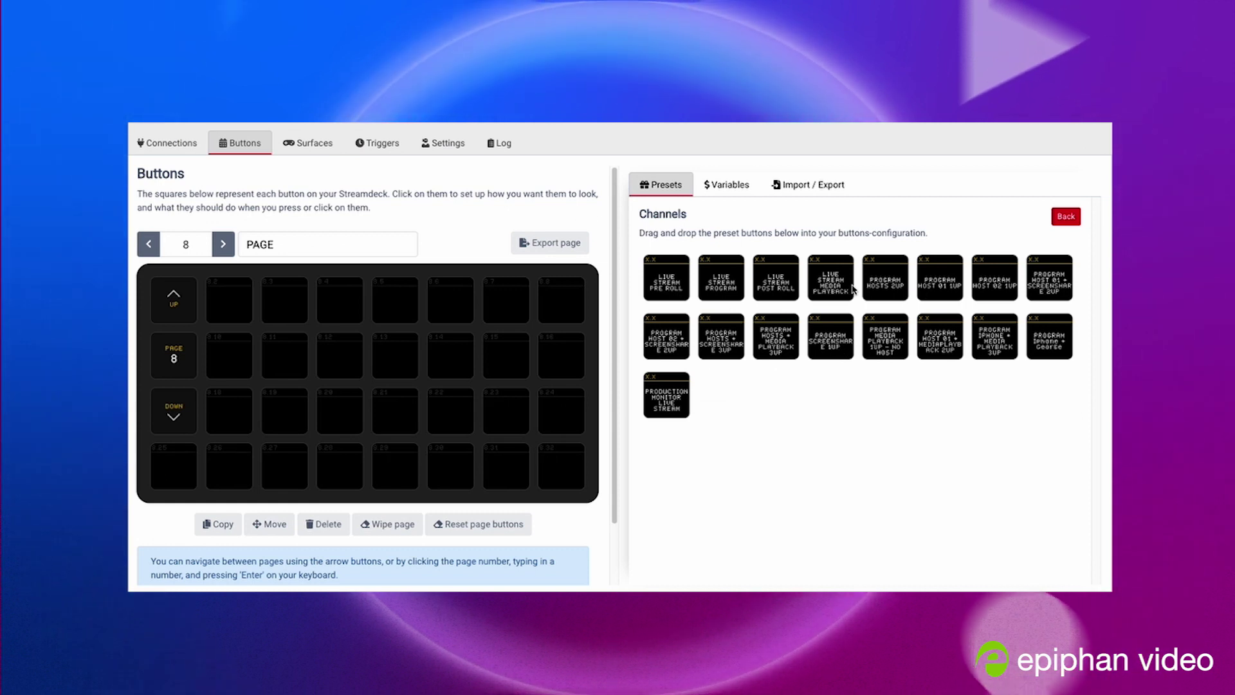
Step: Place LIVE STREAM PRE ROLL, PROGRAM and POST ROLL presets into buttons 8.2–8.4
left_click_drag(671, 289, 469, 290)
left_click_drag(235, 311, 235, 311)
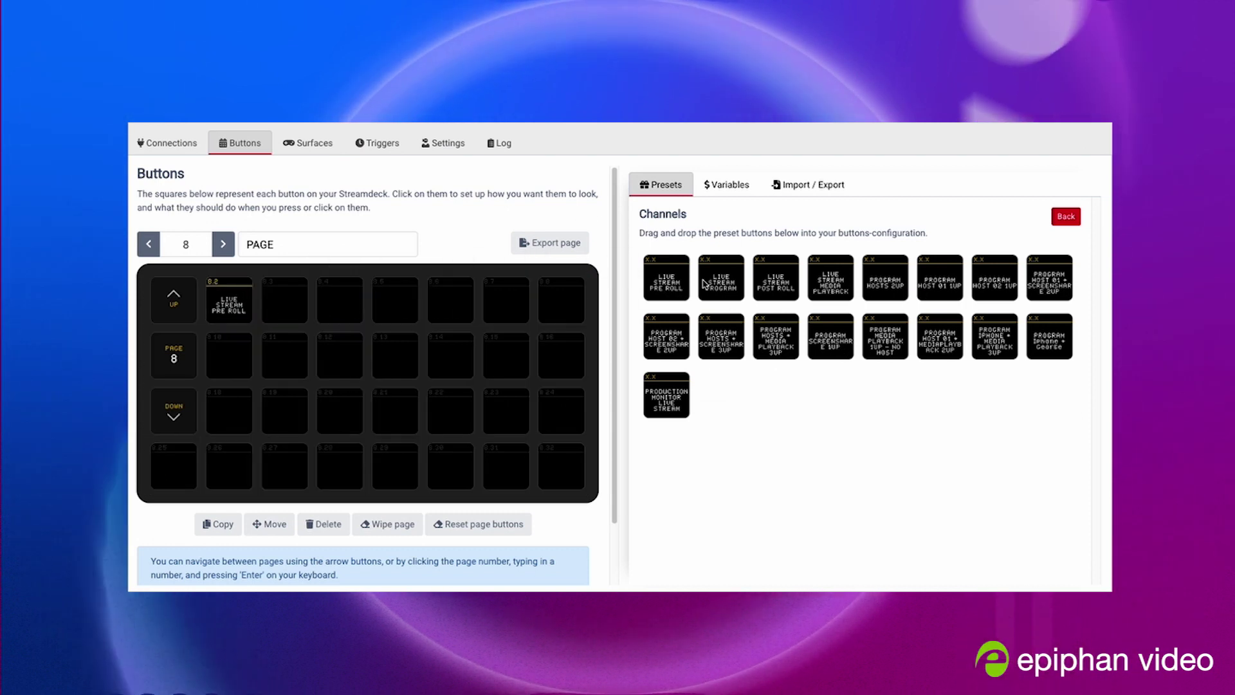
left_click_drag(720, 283, 283, 301)
left_click_drag(773, 283, 339, 301)
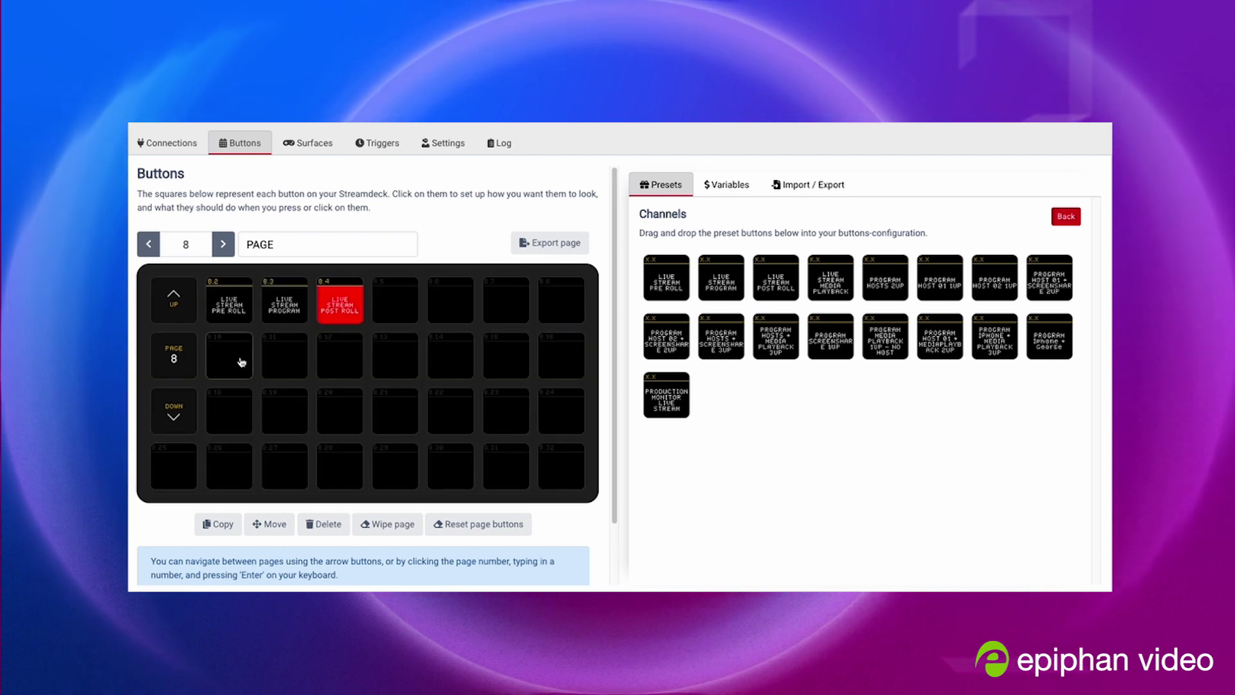
Step: Place HOSTS + SCREENSHARE 3UP in 8.10 and 8.11, and HOSTS + MEDIA PLAYBACK 3UP in 8.12
left_click_drag(718, 355, 378, 384)
left_click_drag(241, 373, 241, 373)
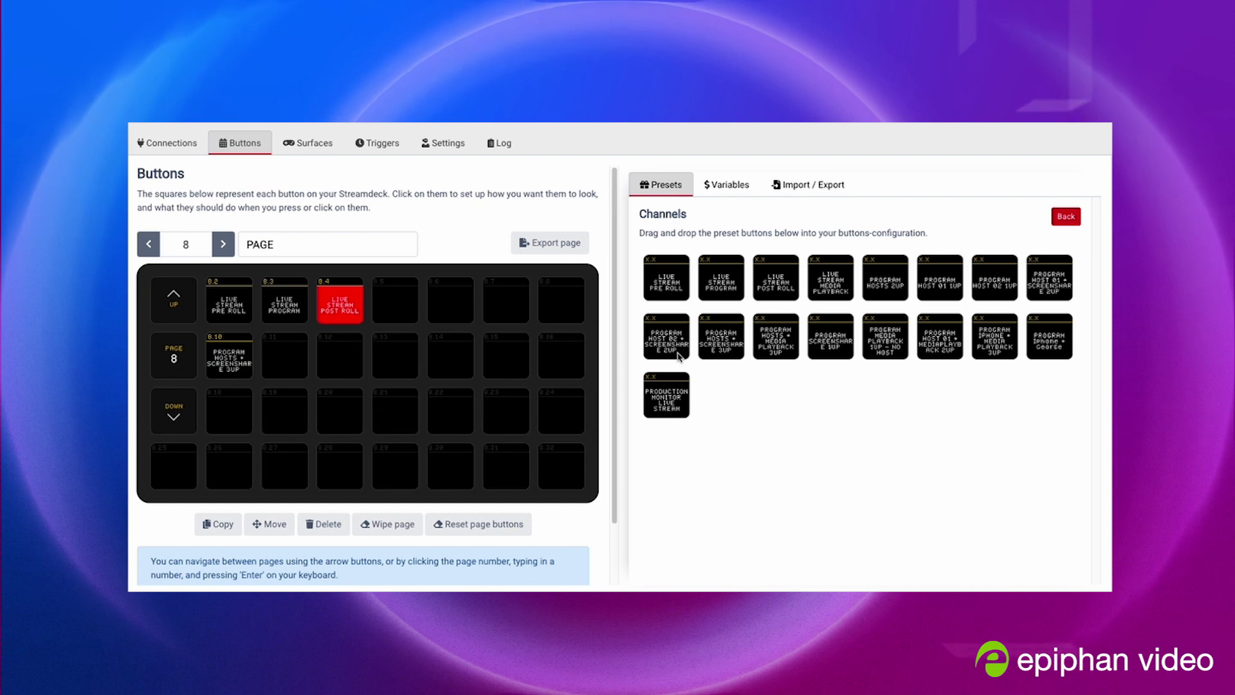
left_click_drag(726, 344, 299, 369)
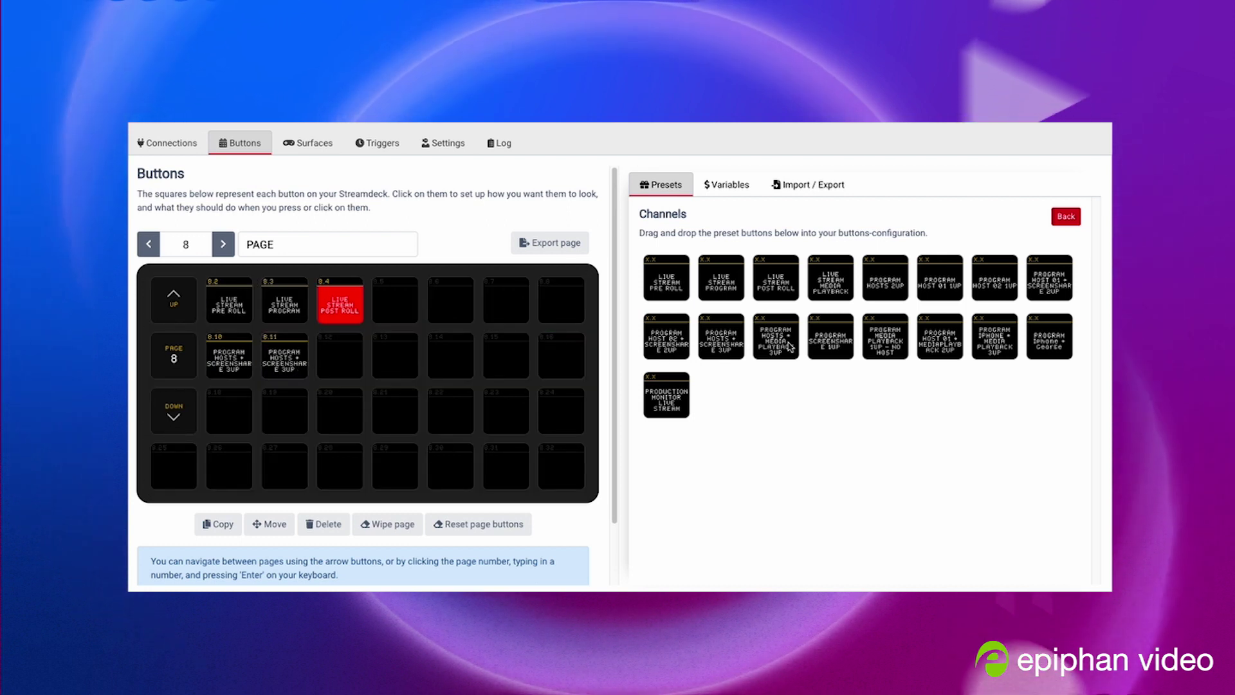
left_click_drag(790, 347, 347, 368)
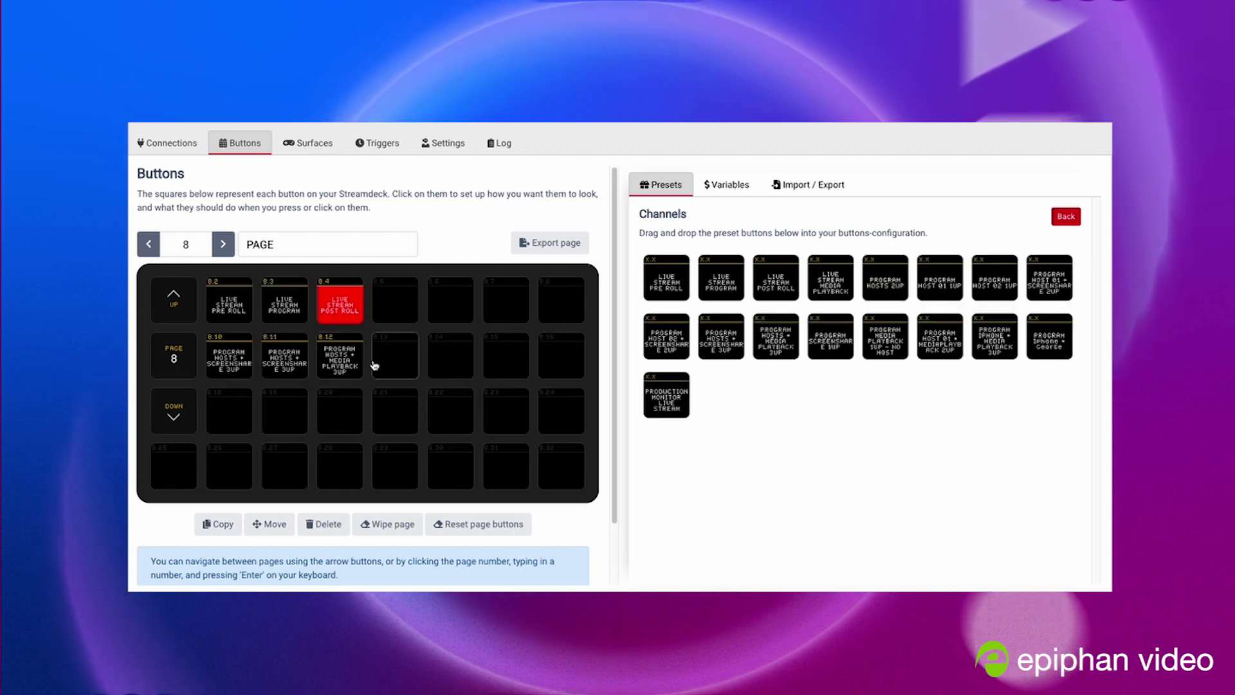
Step: Shorten button 8.10's text to '3UP', with Auto font size and a dark orange background
left_click(261, 358)
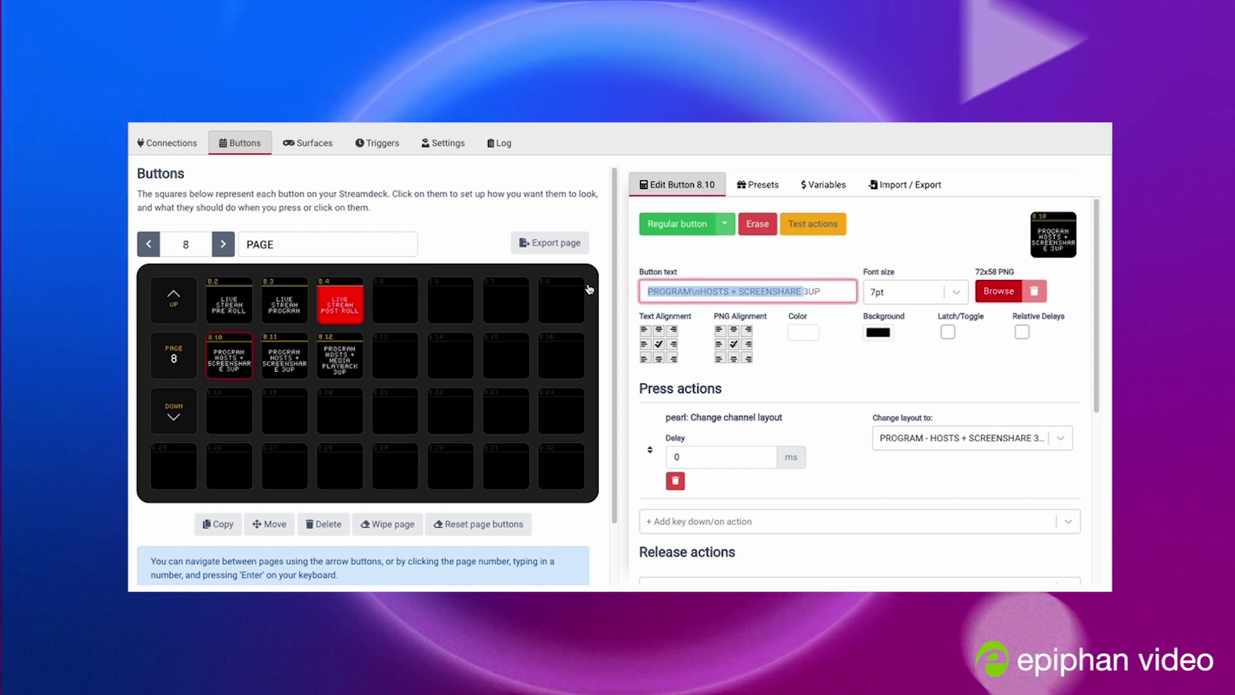
key("BackSpace")
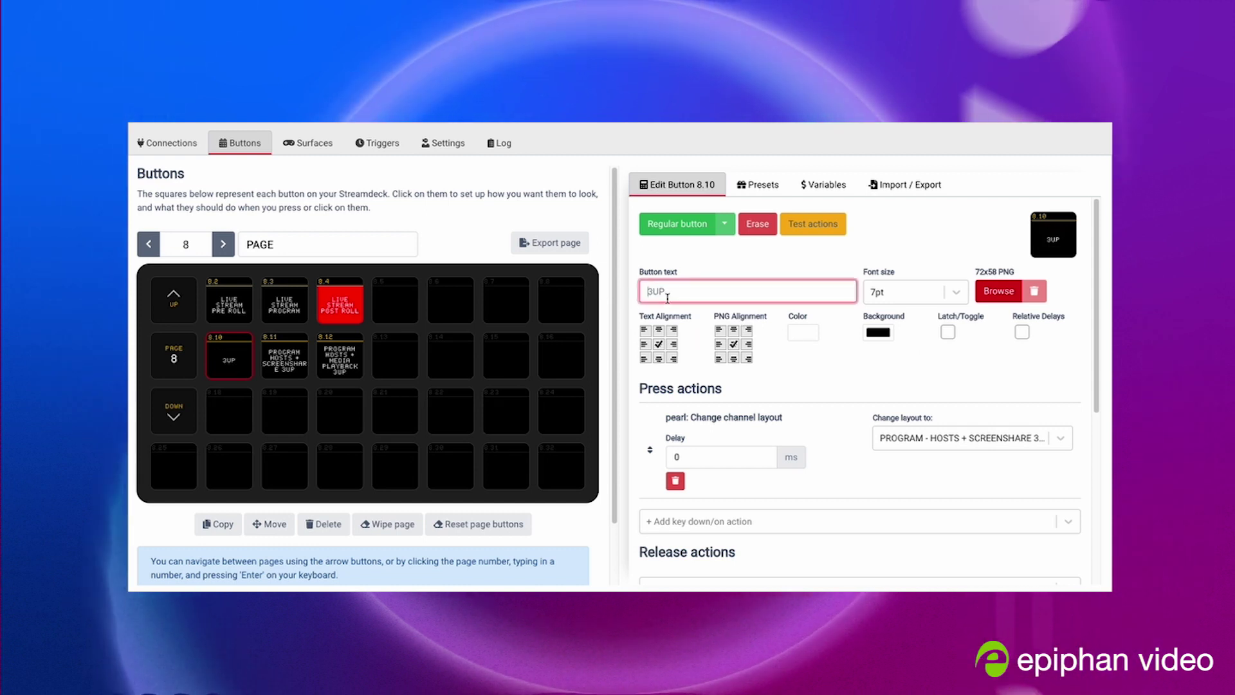
left_click(958, 295)
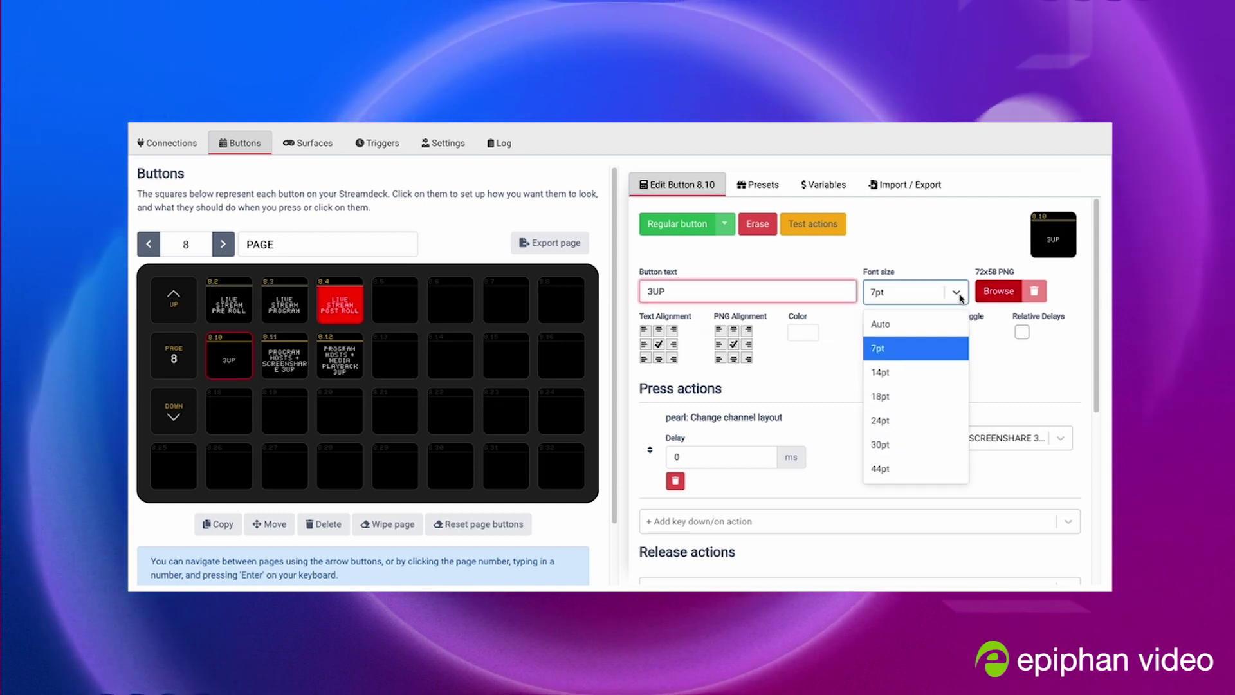
left_click(880, 324)
left_click(878, 332)
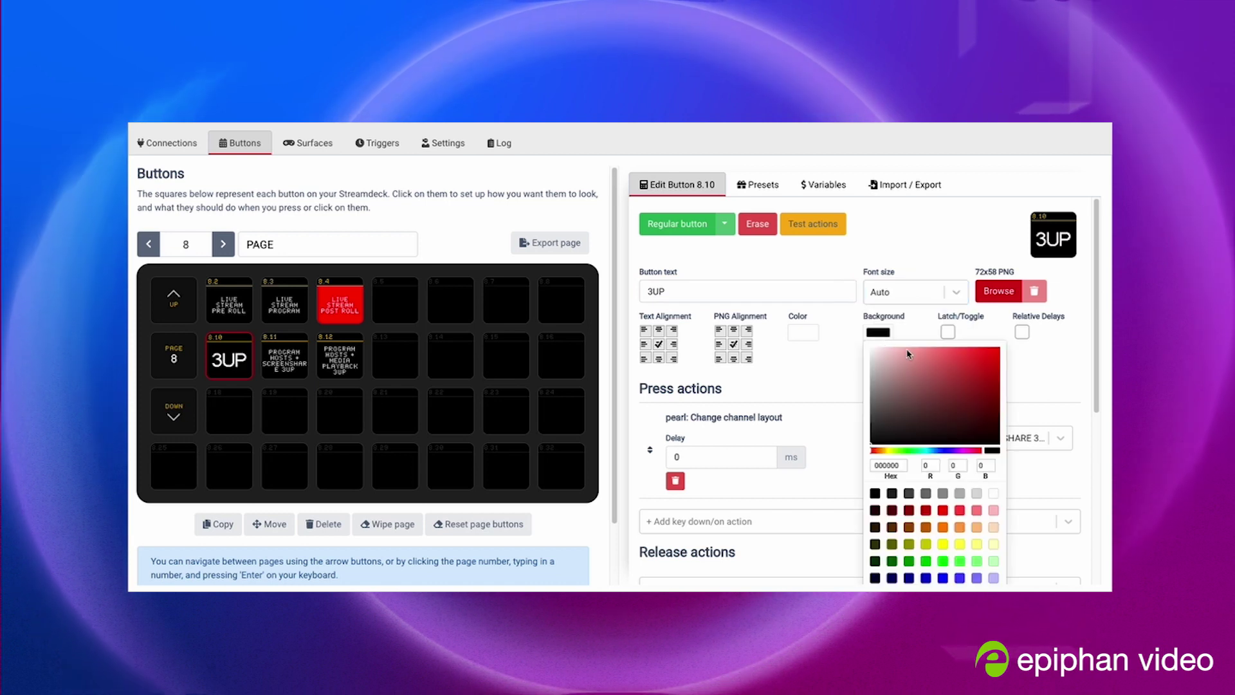
left_click(926, 524)
left_click(830, 393)
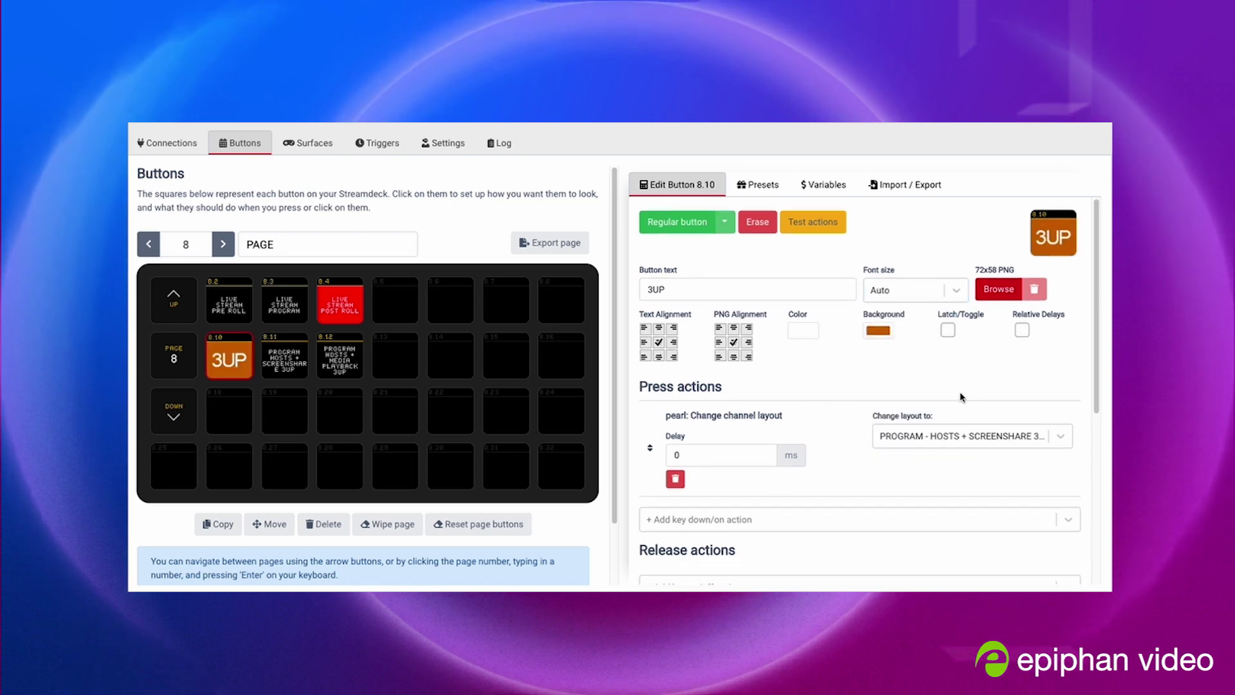
scroll(863, 330, "down", 3)
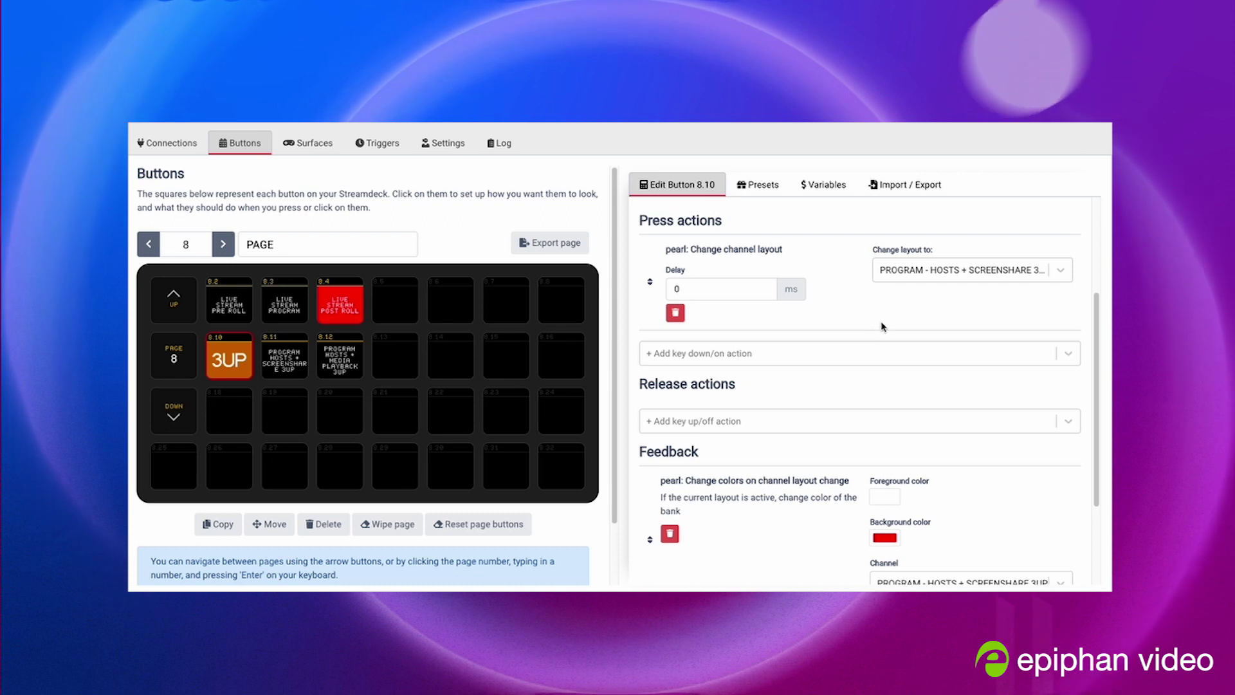
scroll(900, 319, "up", 3)
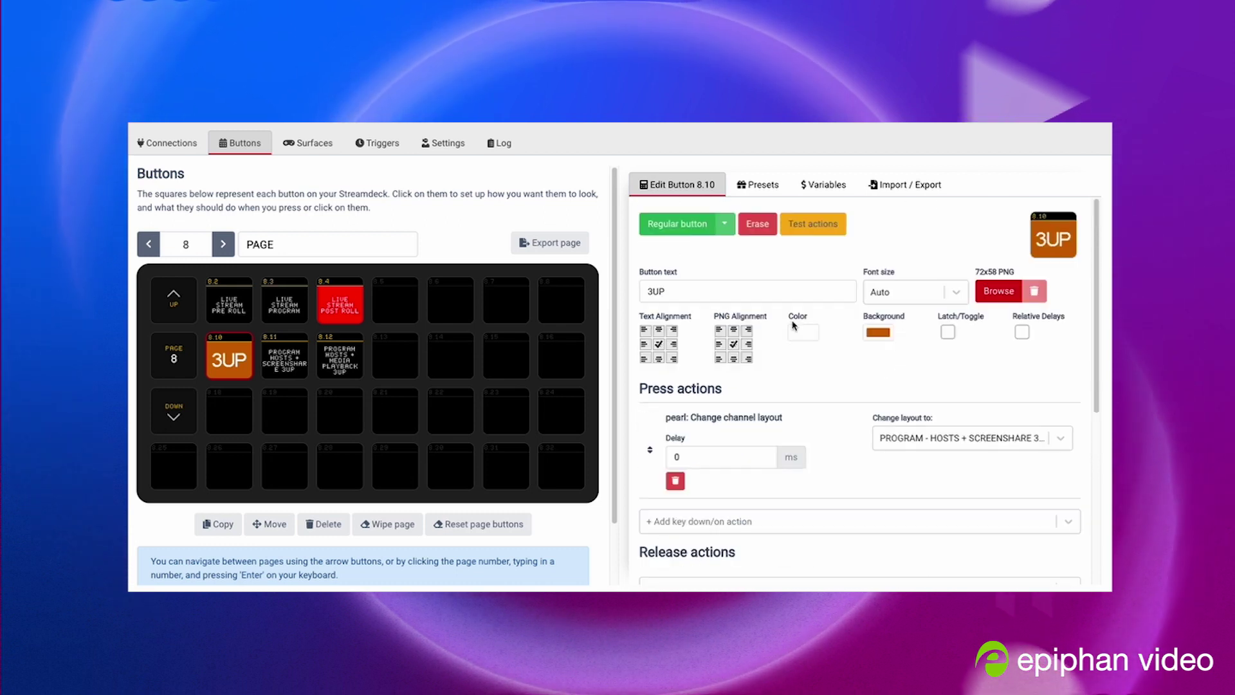